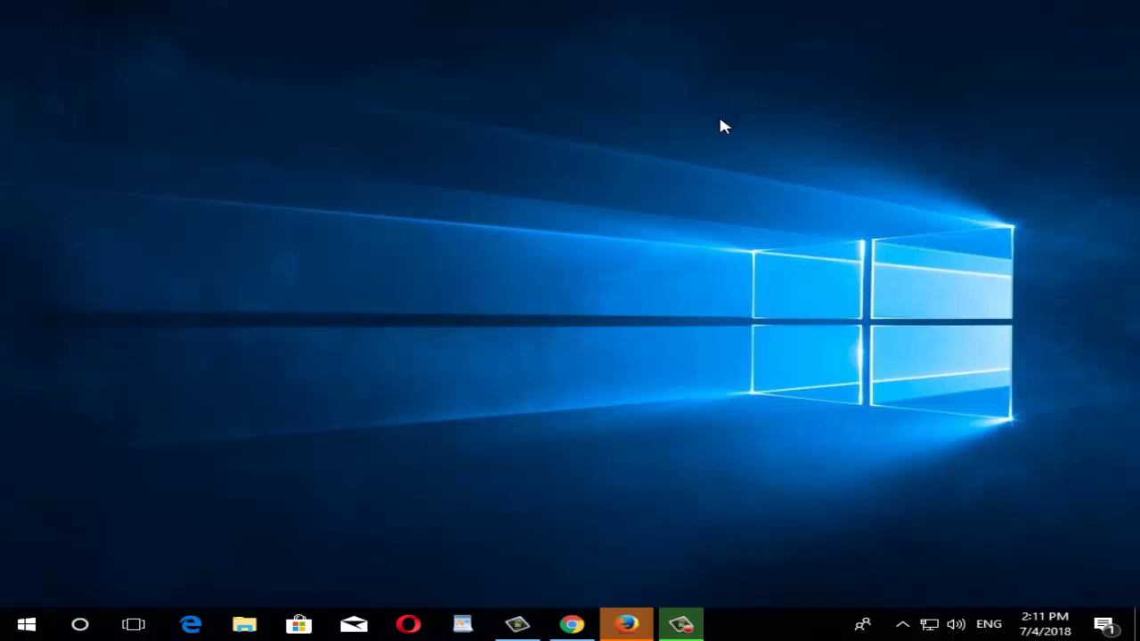
pyautogui.rightClick(640, 82)
pyautogui.click(729, 135)
pyautogui.rightClick(441, 120)
pyautogui.click(465, 152)
pyautogui.rightClick(468, 81)
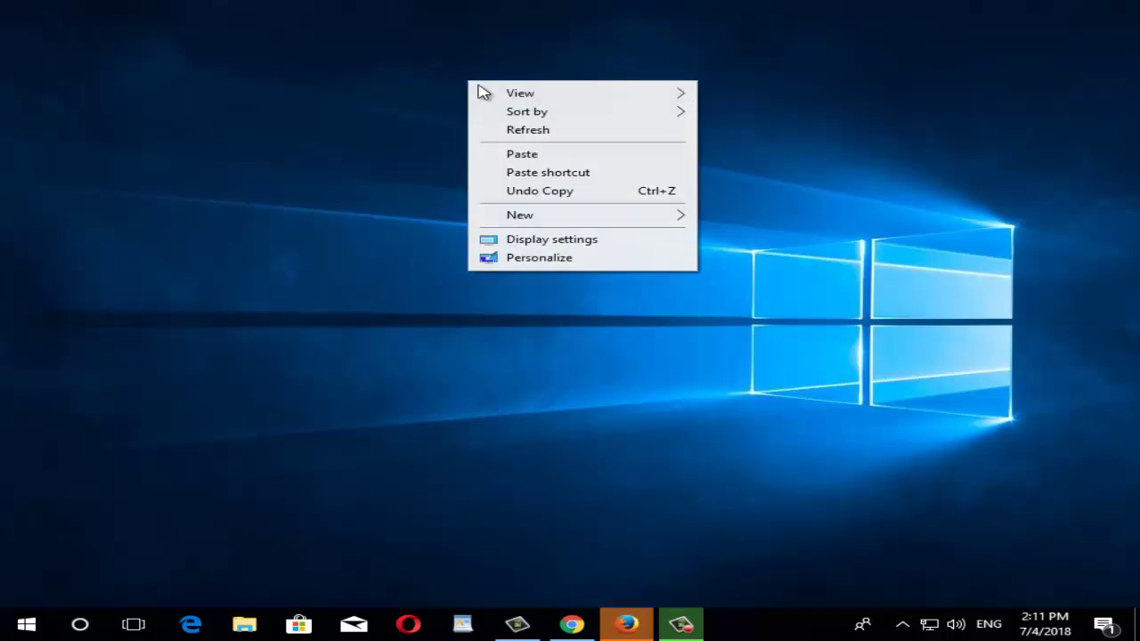
pyautogui.click(519, 131)
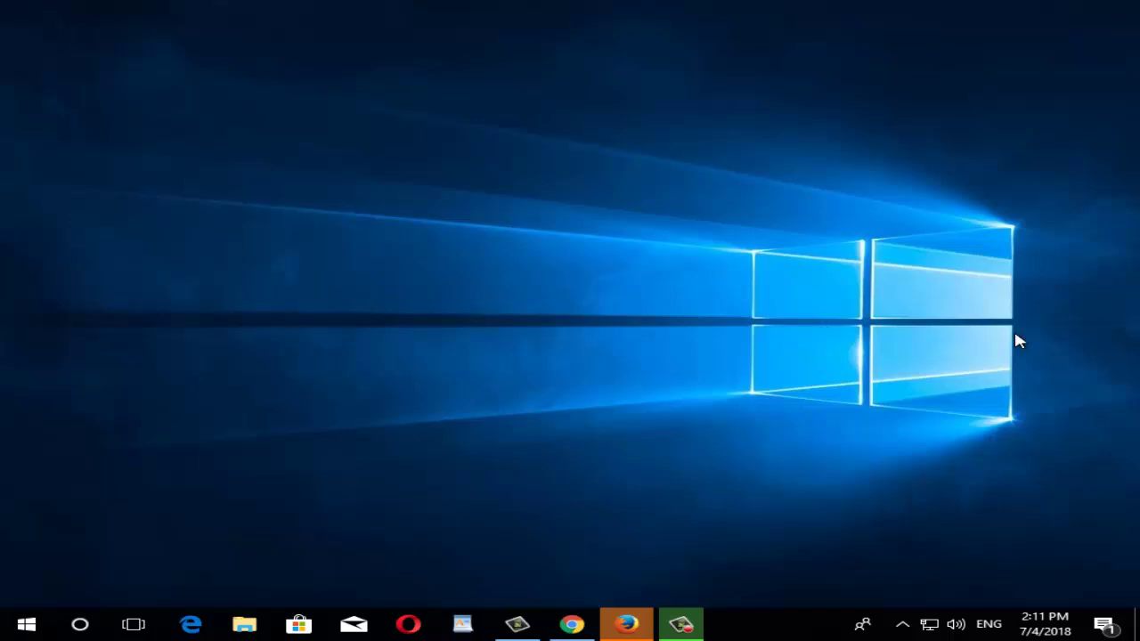
pyautogui.rightClick(897, 180)
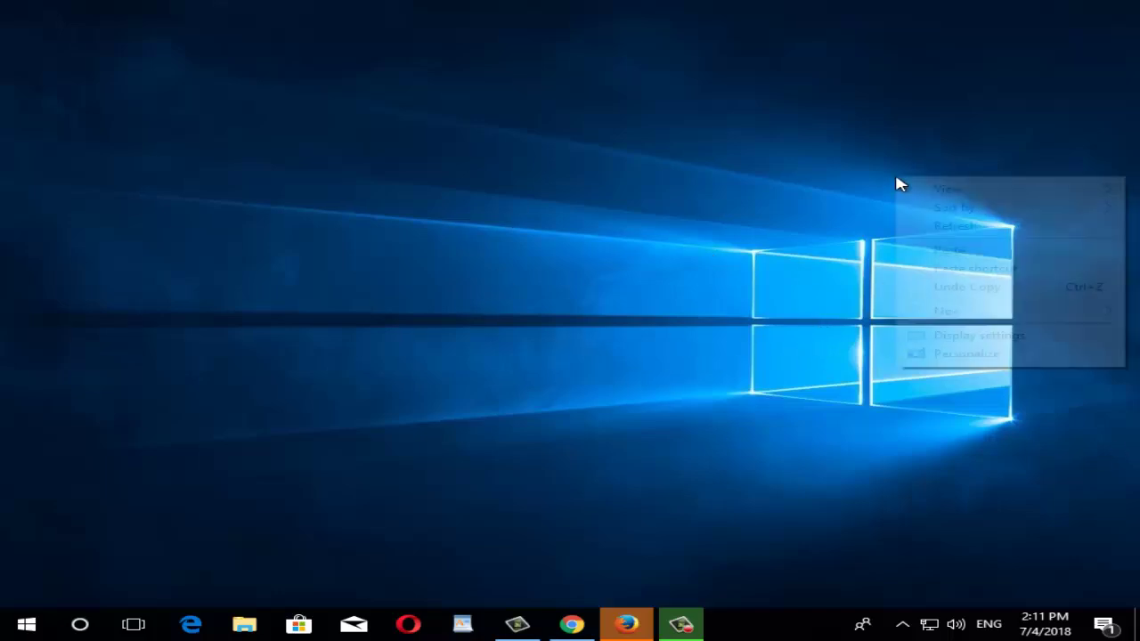
pyautogui.click(934, 224)
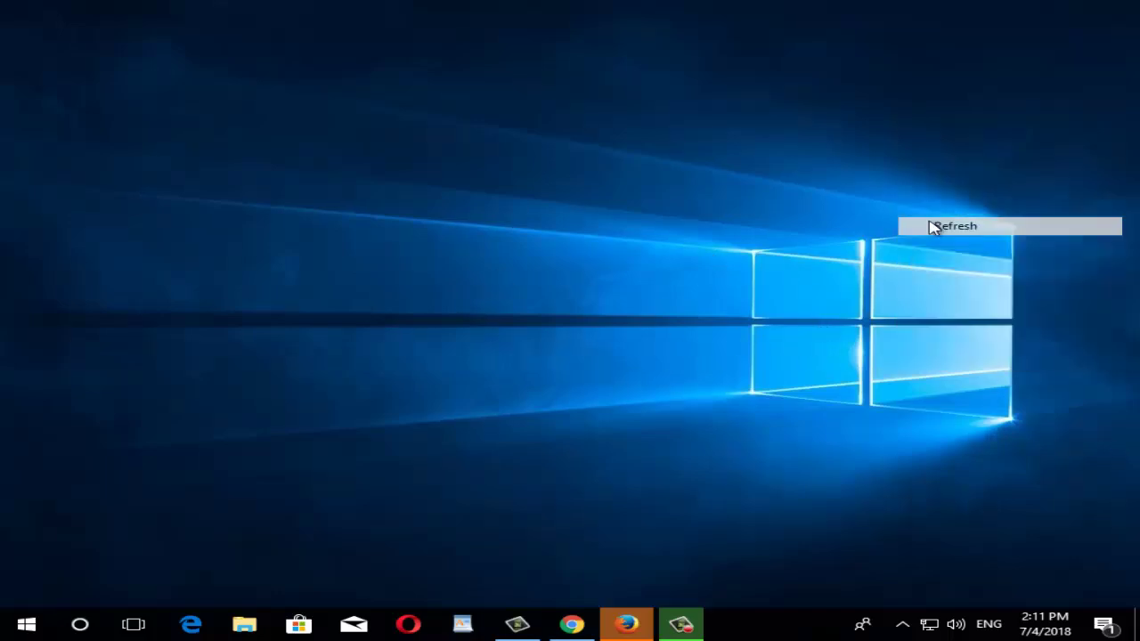
pyautogui.rightClick(436, 76)
pyautogui.click(512, 127)
pyautogui.rightClick(592, 61)
pyautogui.click(655, 123)
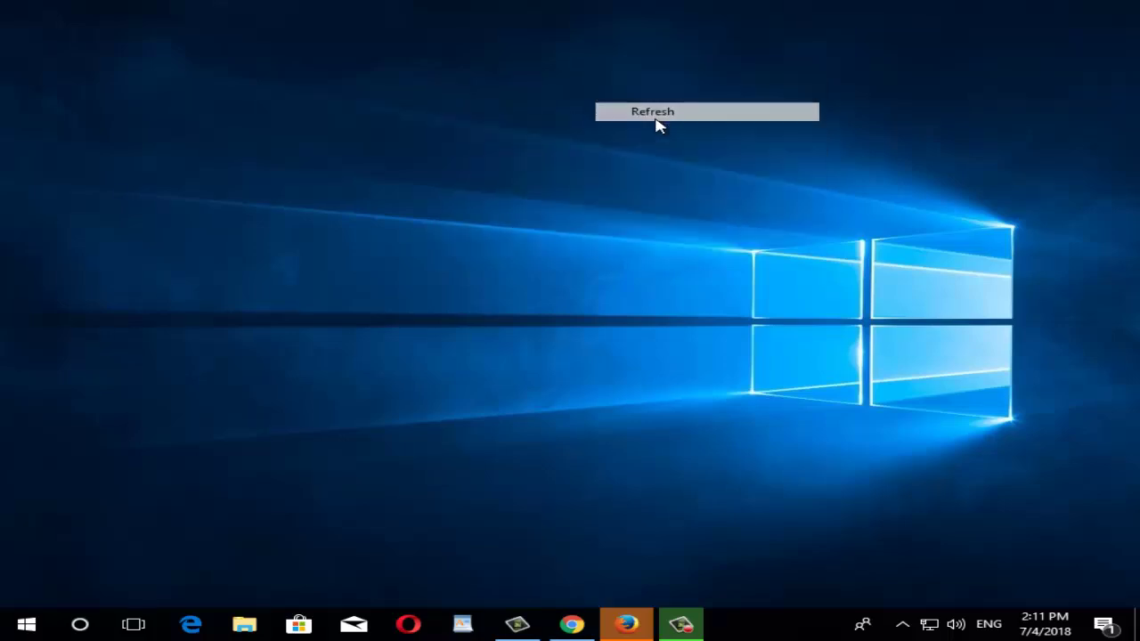
pyautogui.rightClick(298, 31)
pyautogui.click(425, 82)
pyautogui.rightClick(669, 43)
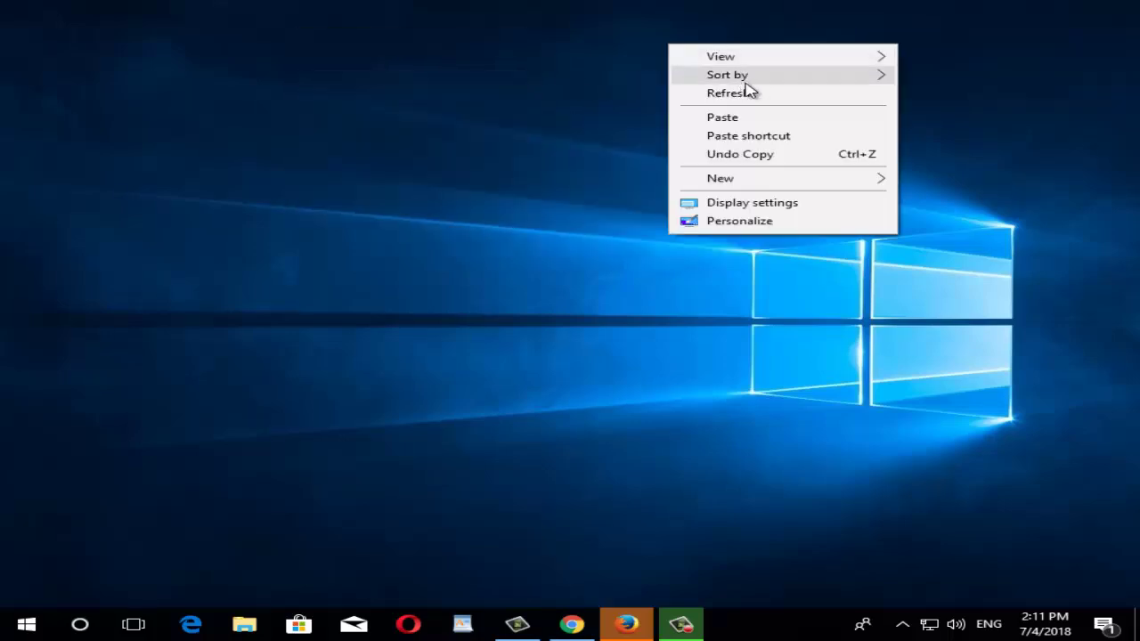
pyautogui.click(748, 93)
pyautogui.rightClick(219, 12)
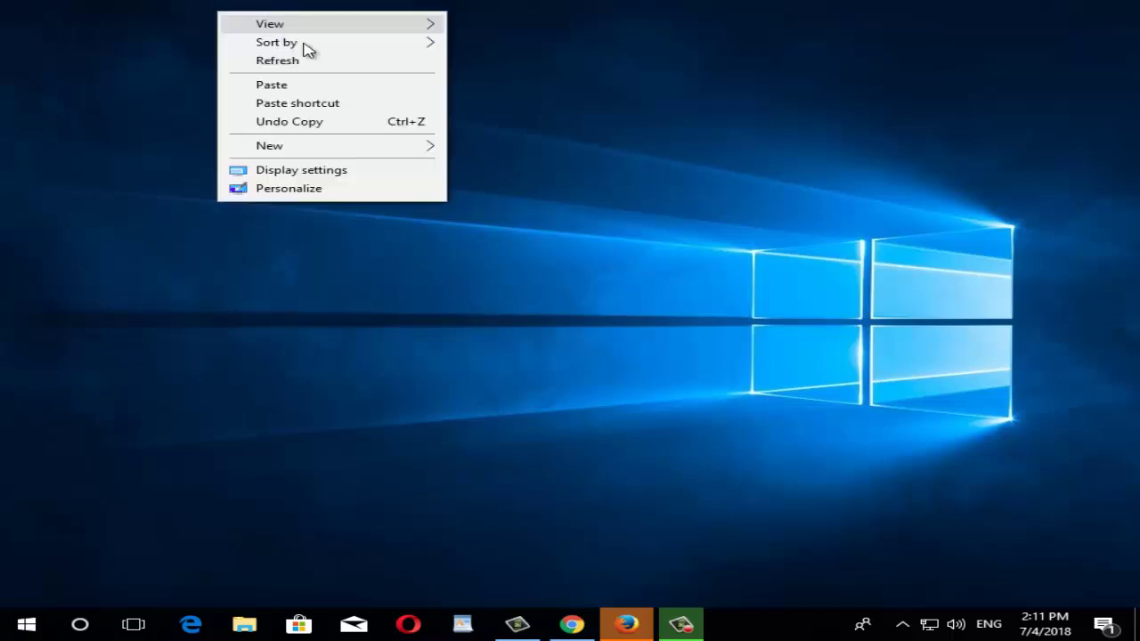
pyautogui.click(330, 61)
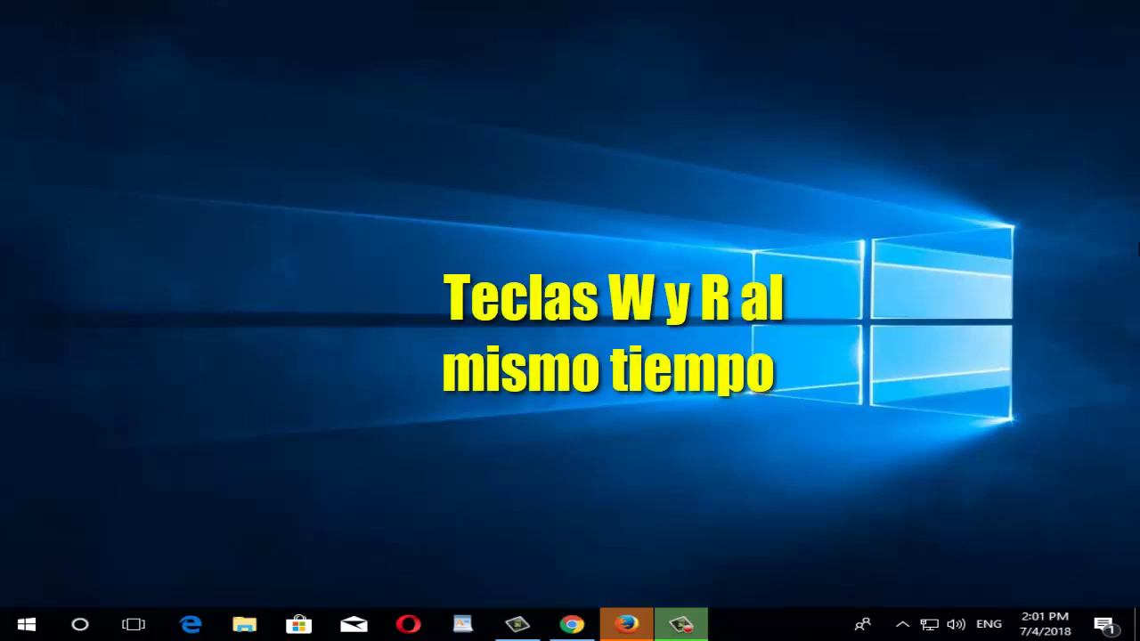
# - Open the System Properties window by running the command sysdm.cpl
pyautogui.press('super+r')
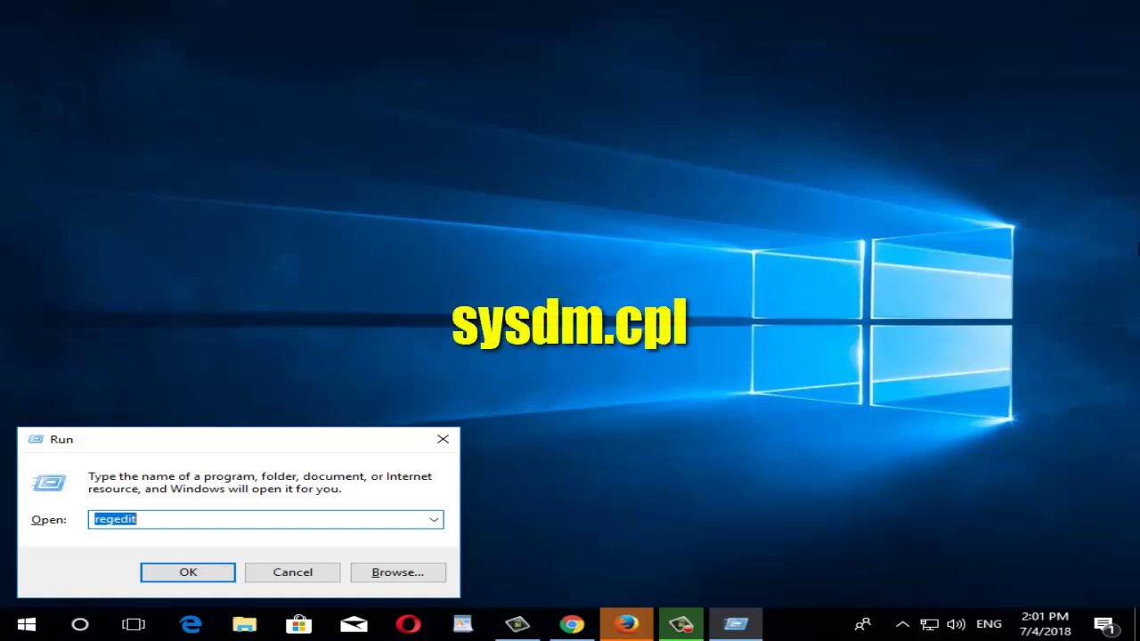
pyautogui.write('sysdm.cpl')
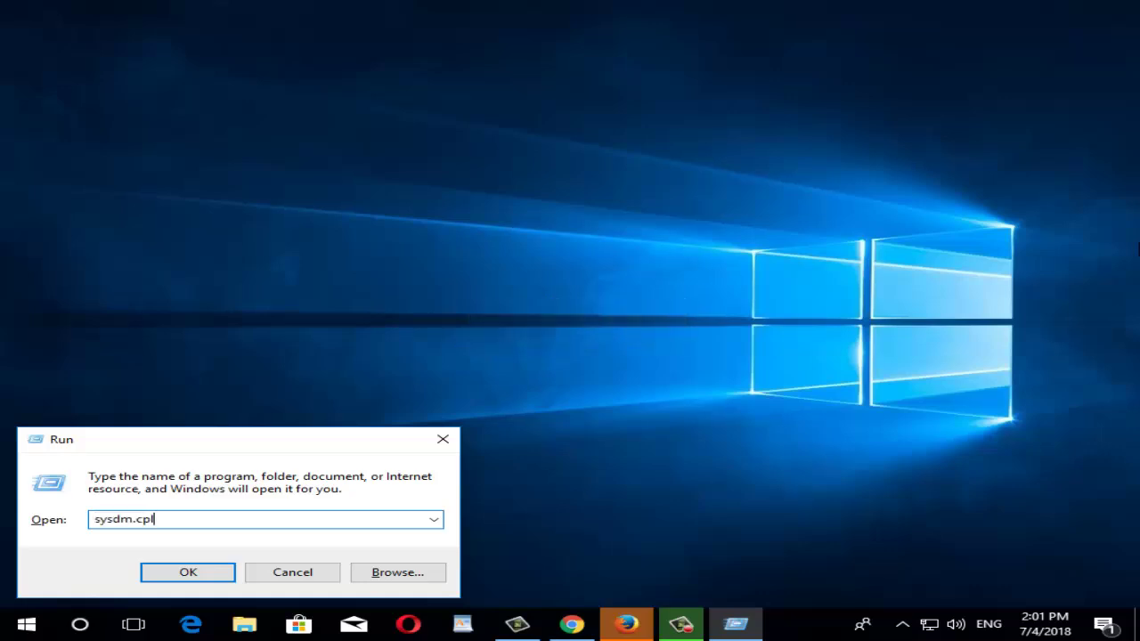
pyautogui.press('Return')
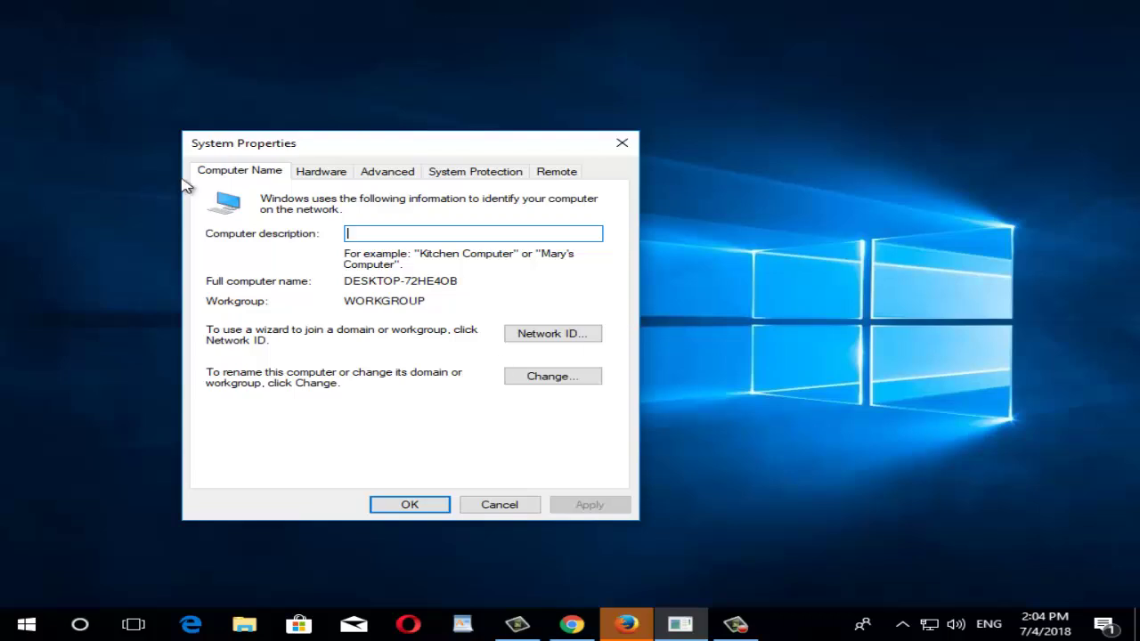
# - Disable the automatic restart on system failure in the advanced Startup and Recovery settings
pyautogui.click(392, 172)
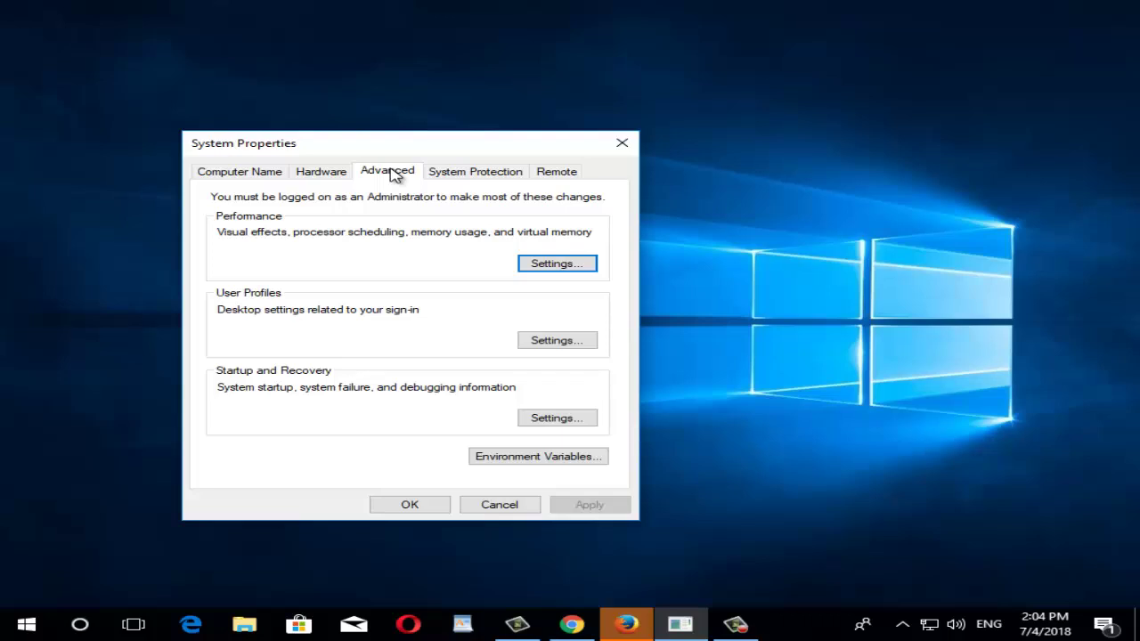
pyautogui.click(559, 417)
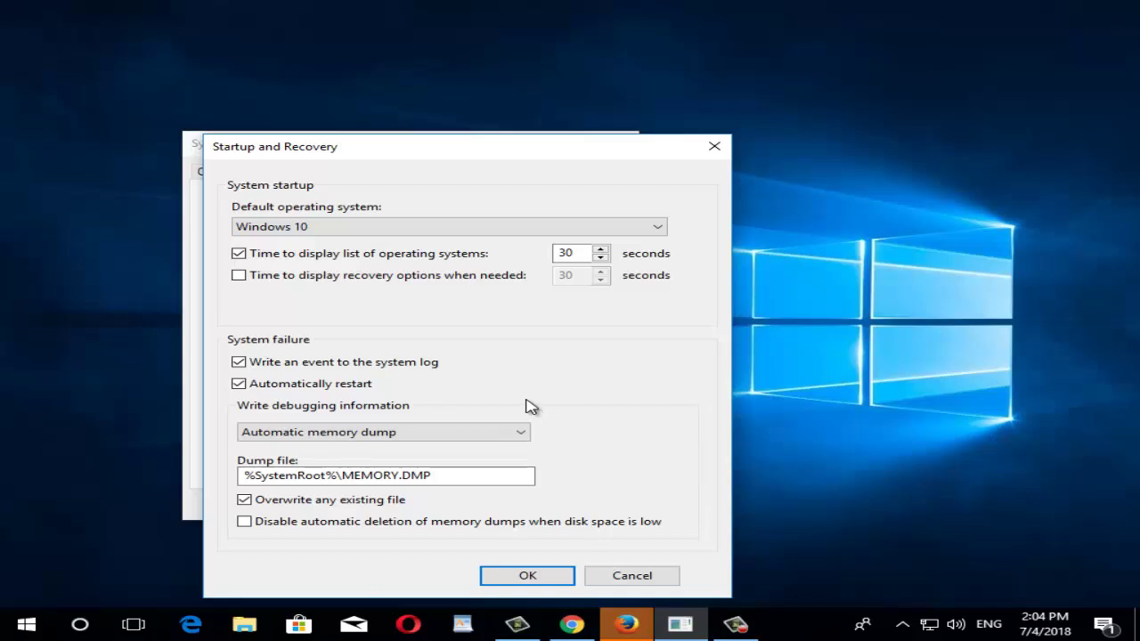
pyautogui.click(239, 384)
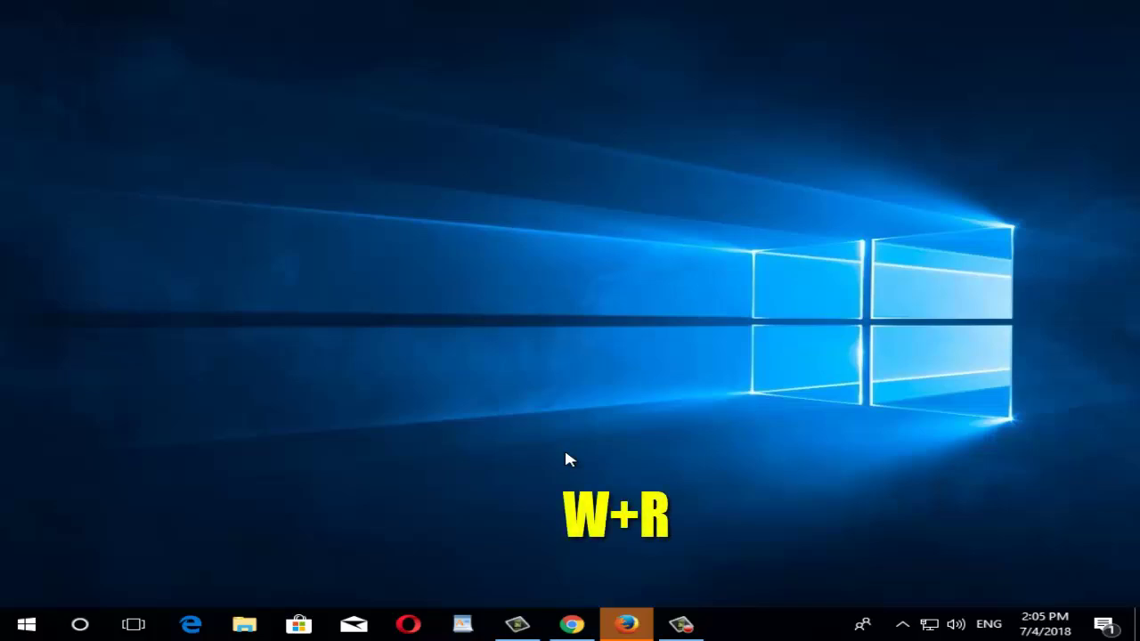
# - Open the Power Options window by running the command powercfg.cpl
pyautogui.press('super+r')
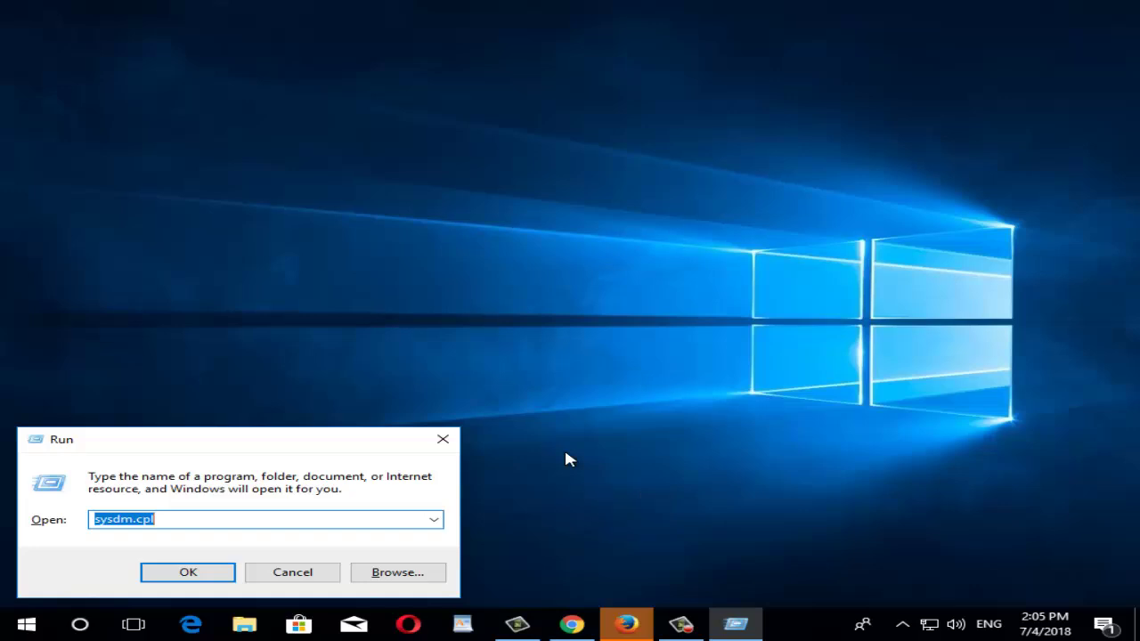
pyautogui.press('BackSpace')
pyautogui.write('po')
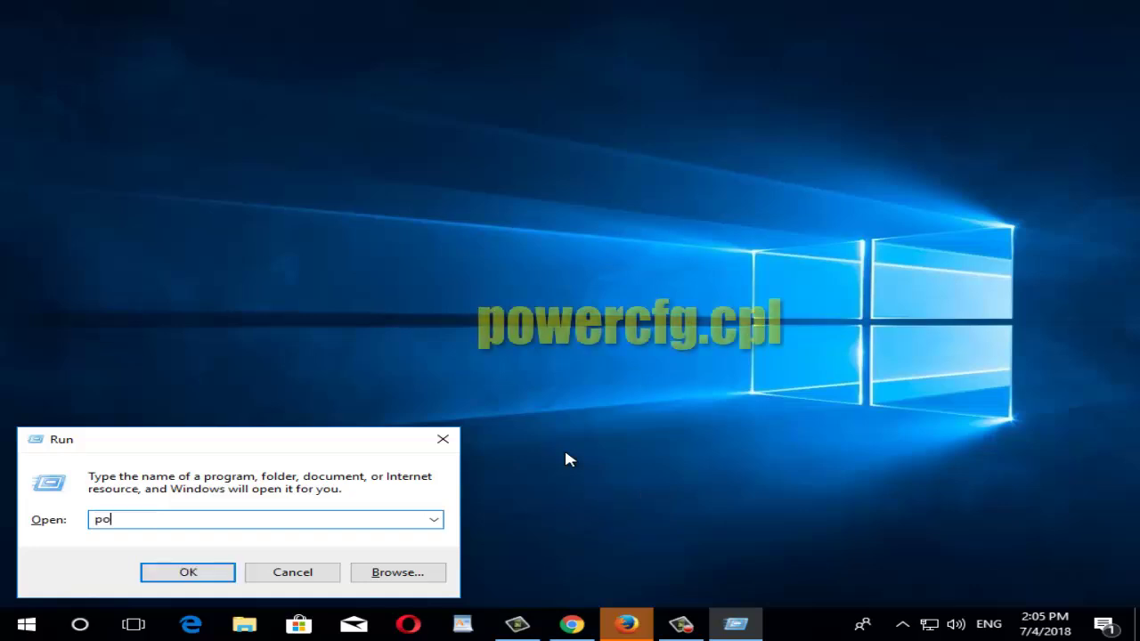
pyautogui.write('wer')
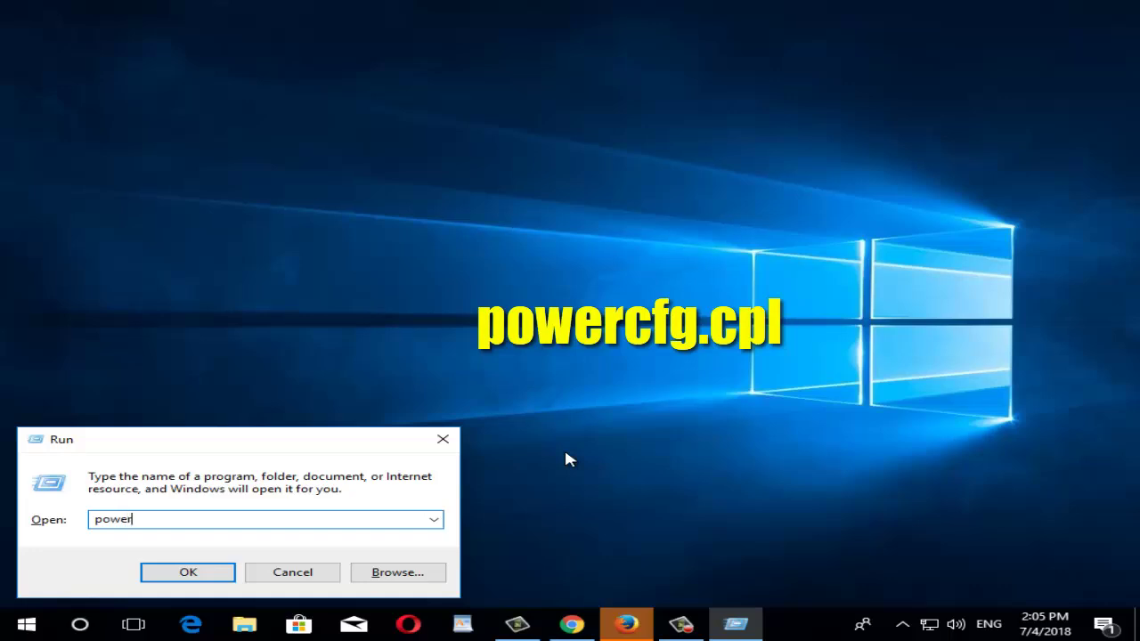
pyautogui.write('cfg.cp')
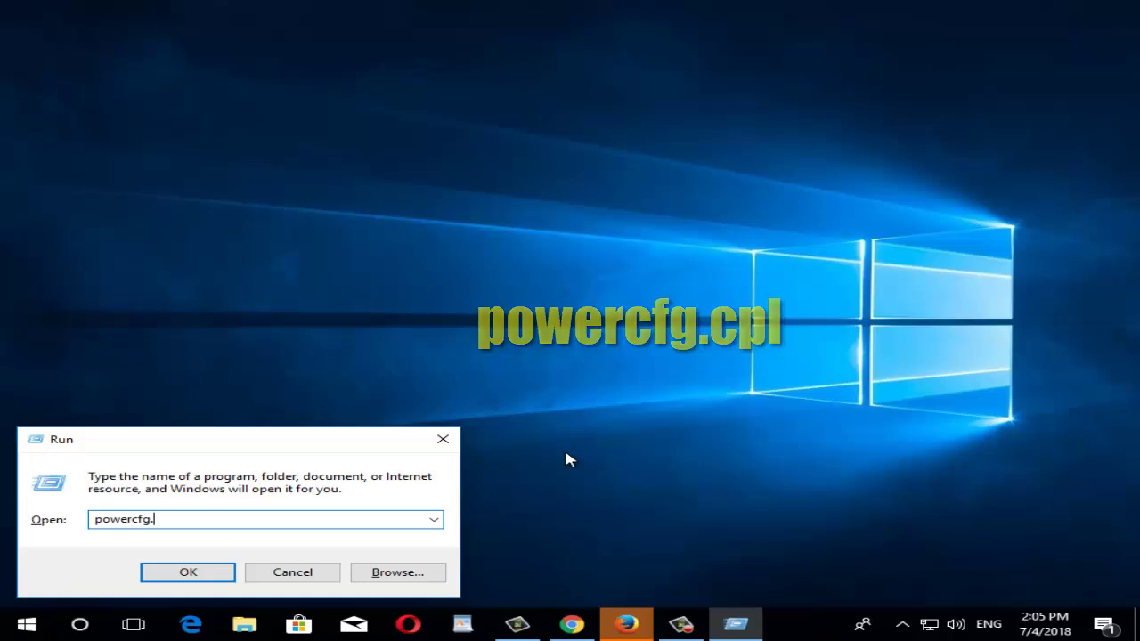
pyautogui.write('l')
pyautogui.press('Return')
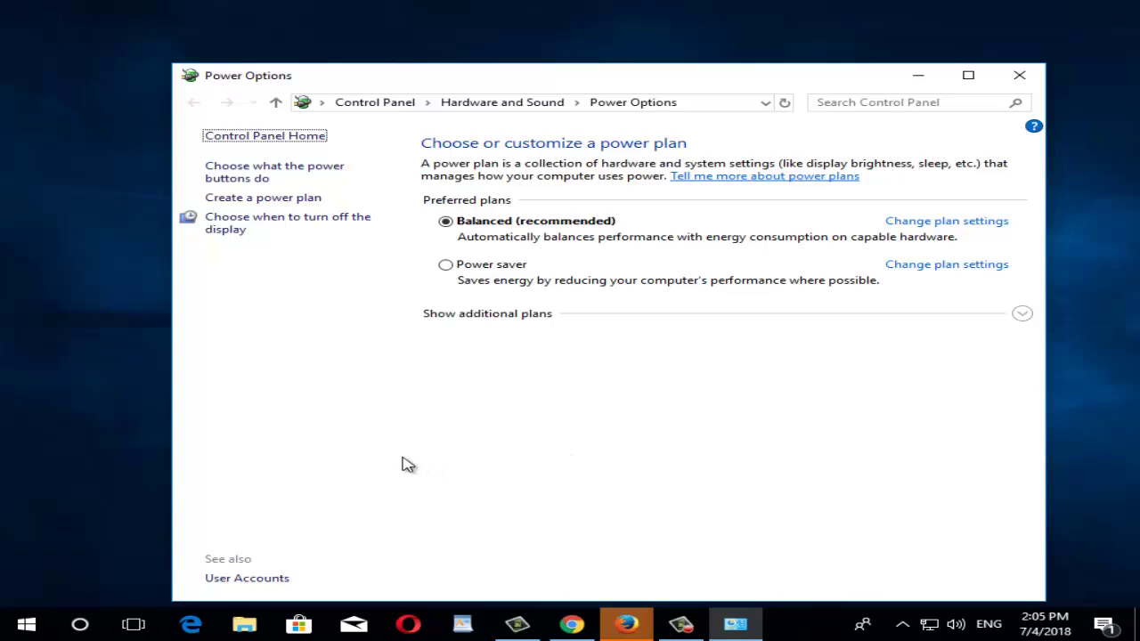
# - Unlock the unavailable power button settings, turn on fast startup, save the changes and close Power Options
pyautogui.click(267, 179)
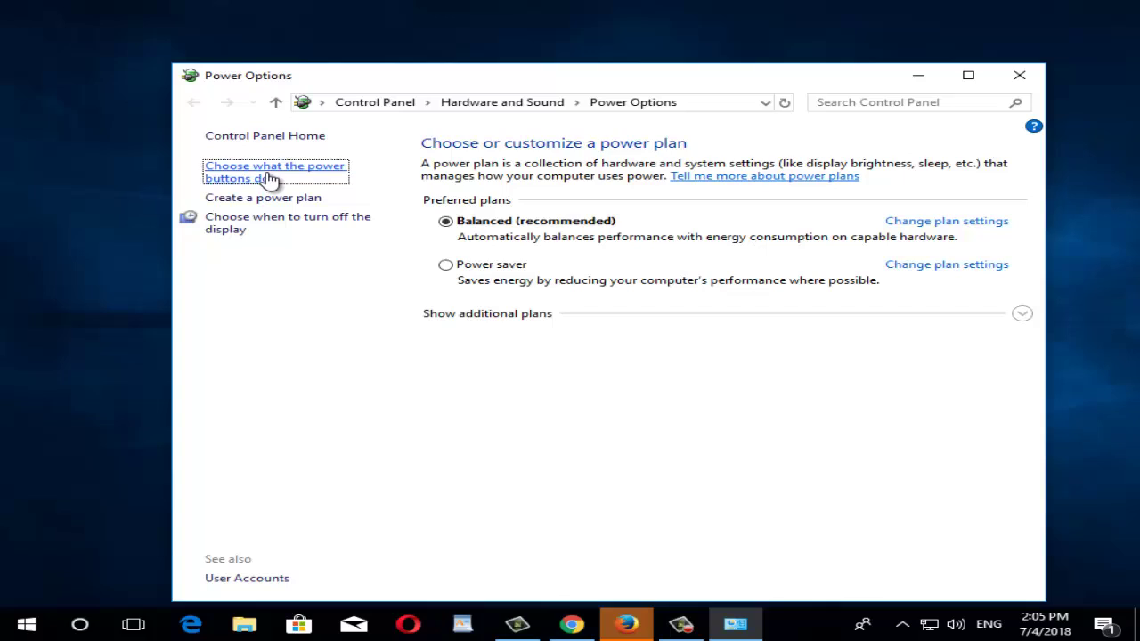
pyautogui.click(283, 173)
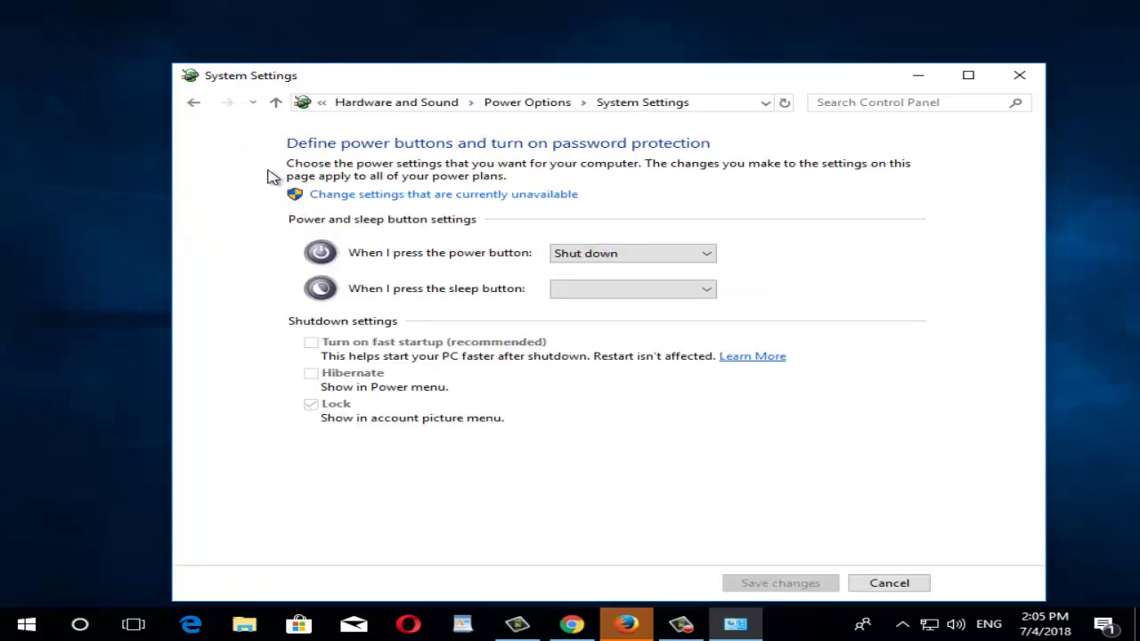
pyautogui.click(374, 195)
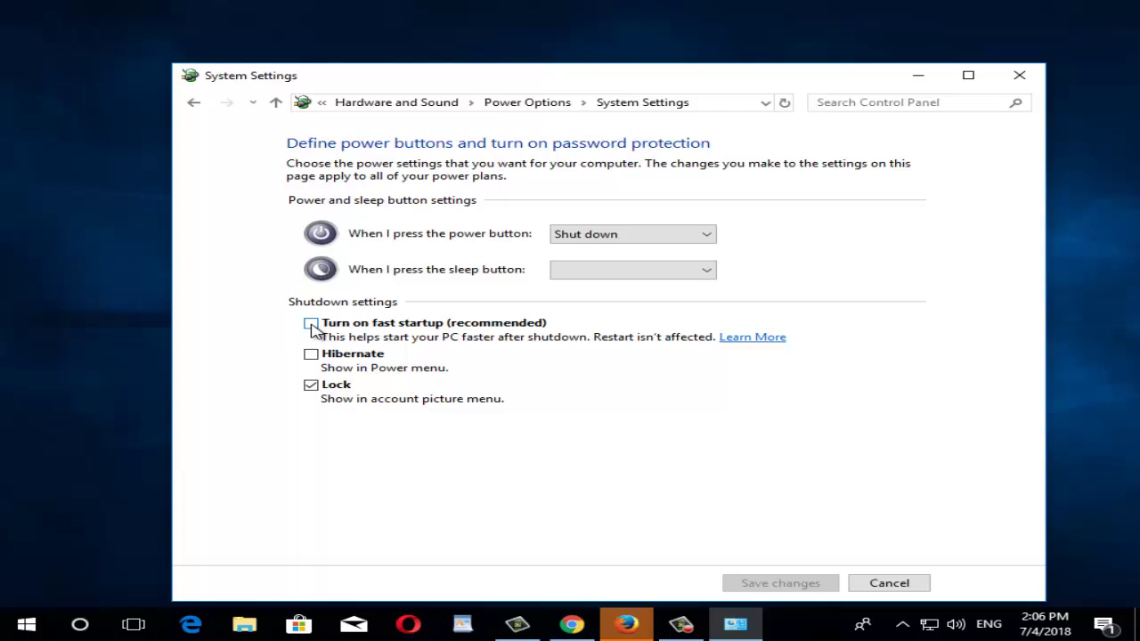
pyautogui.click(311, 324)
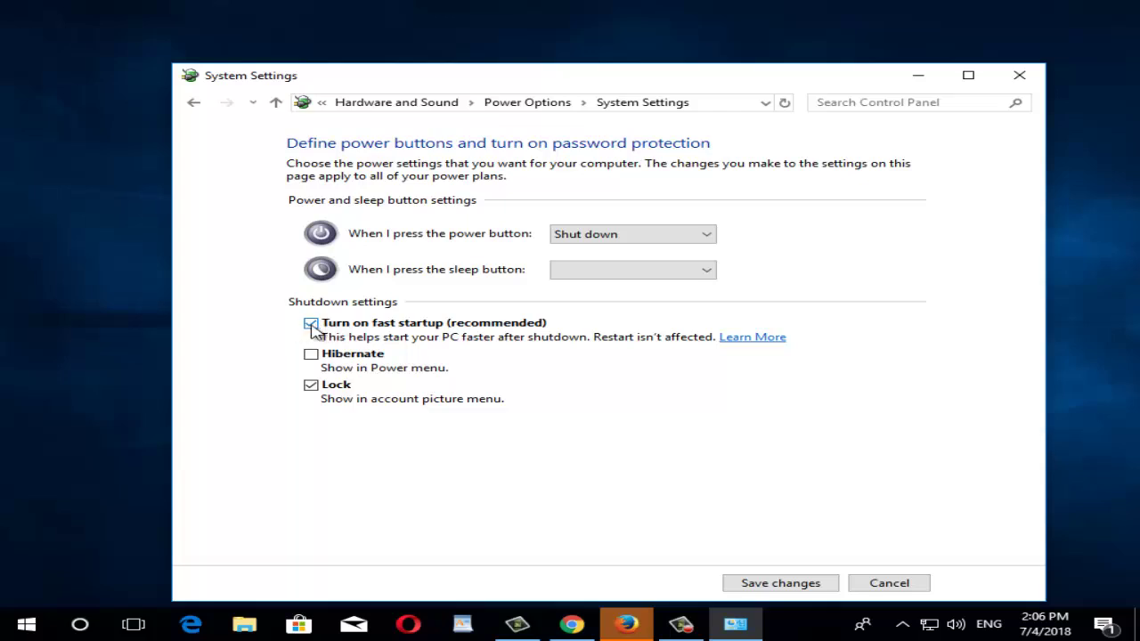
pyautogui.click(784, 586)
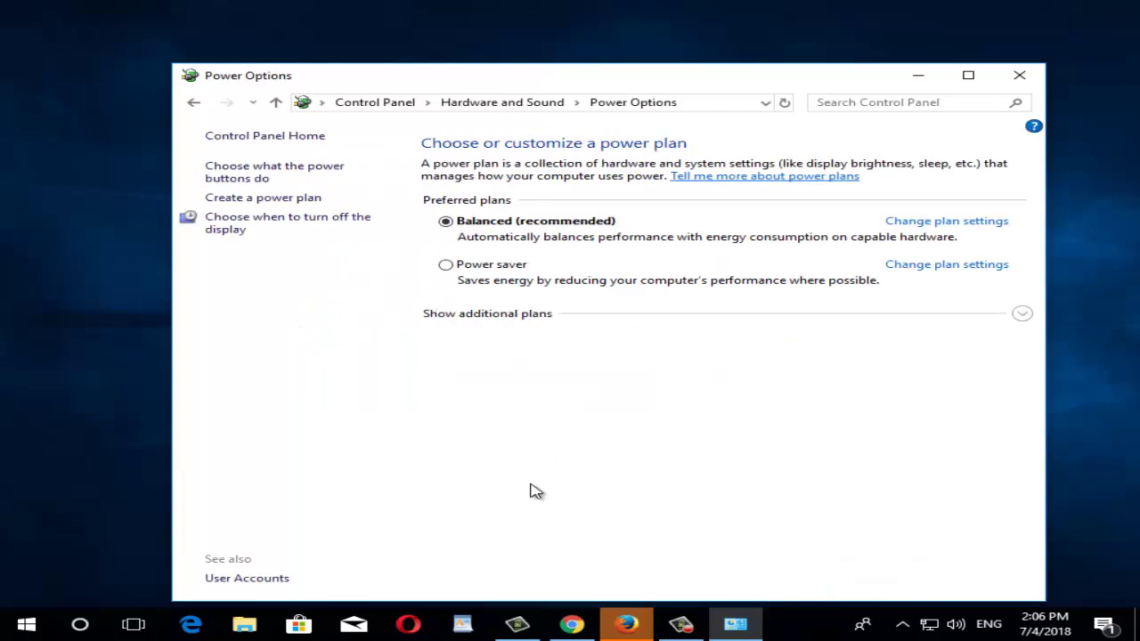
pyautogui.click(1018, 81)
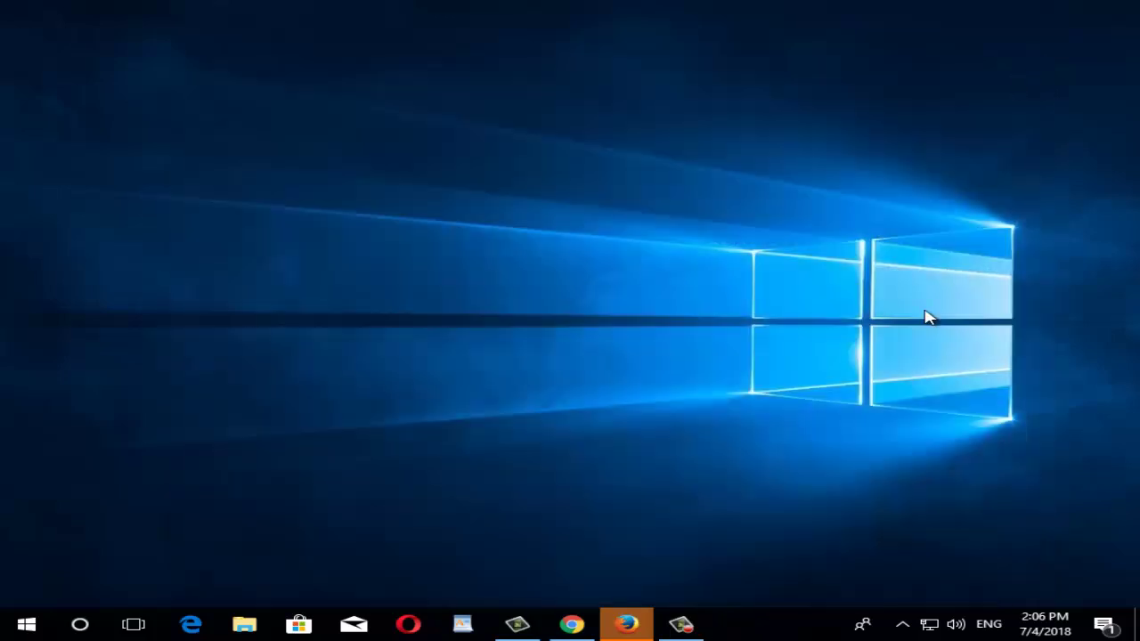